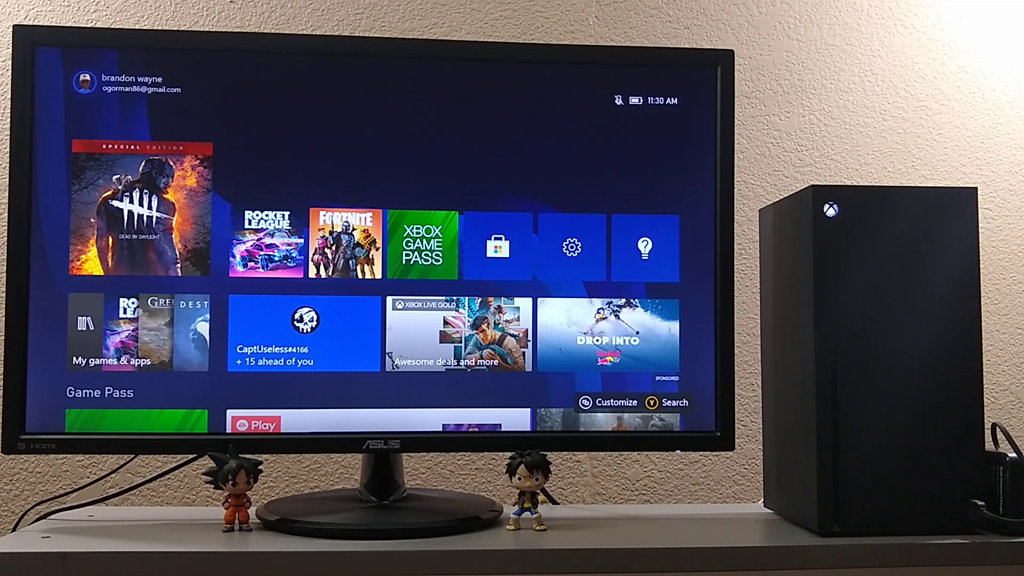
- Bring up the Xbox guide showing Home, My games & apps, and recent games
key("super")
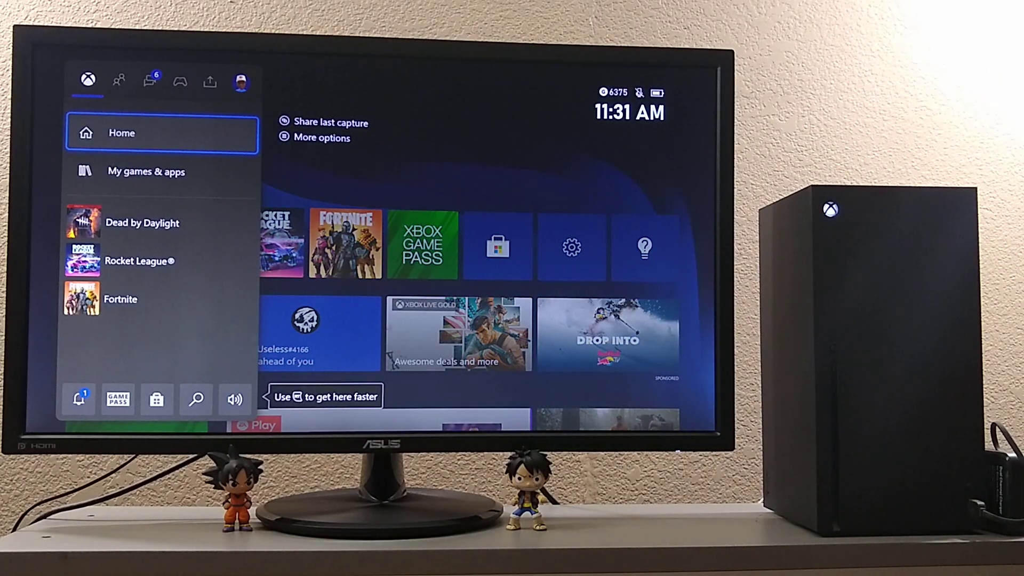
- Launch the Microsoft Store from the guide
key("Right")
key("Escape")
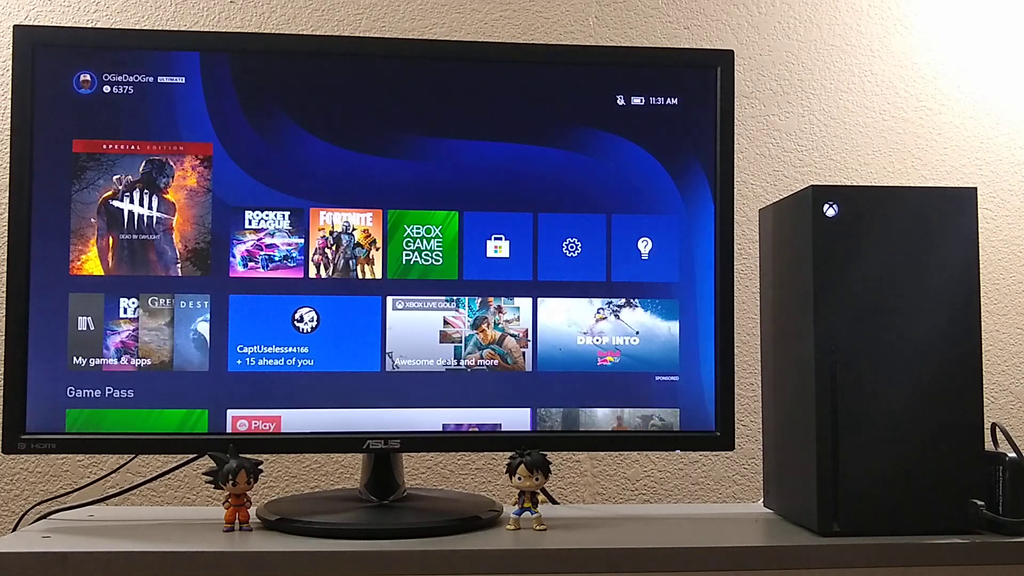
key("super")
key("Down")
key("Down")
key("Down")
key("Down")
key("Down")
key("Right")
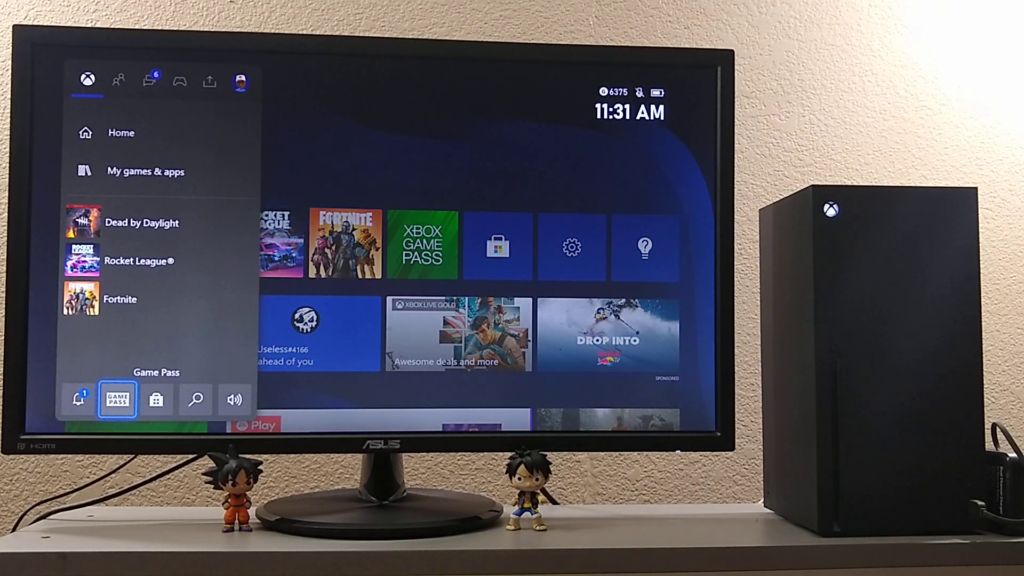
key("Right")
key("Return")
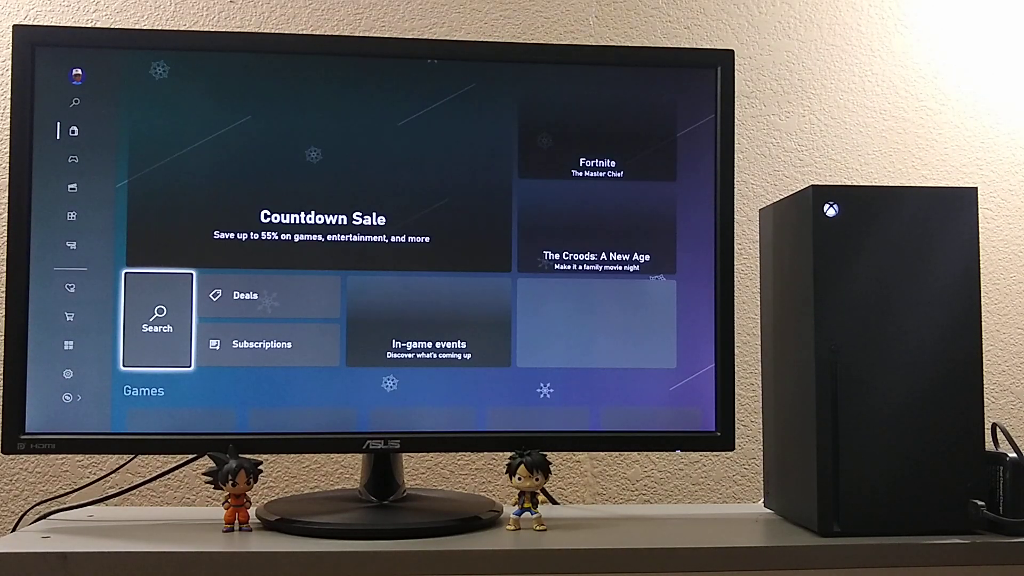
- Enter 'Xbox in' in the Store search using the on-screen keyboard
key("Return")
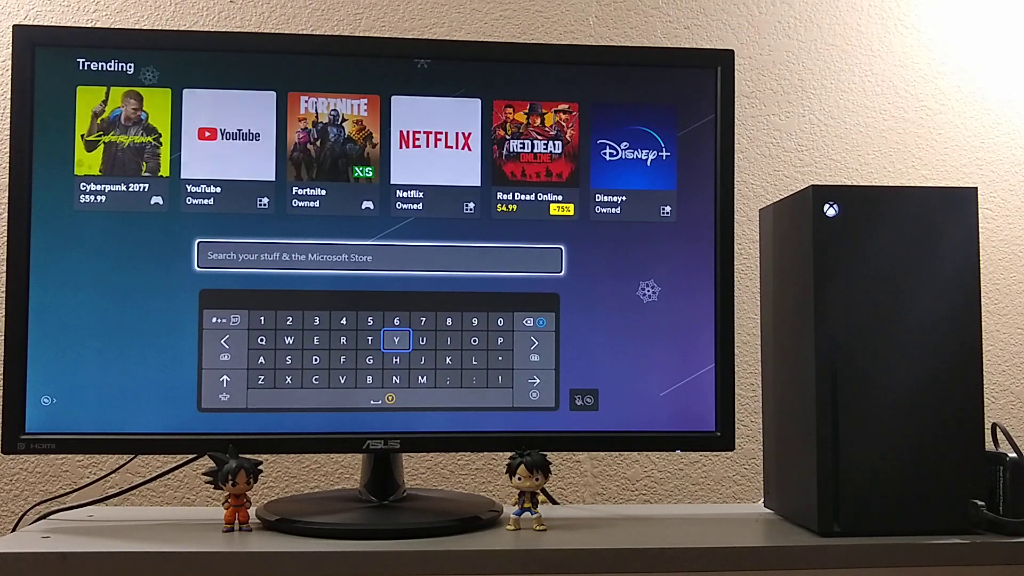
key("Right")
key("Right")
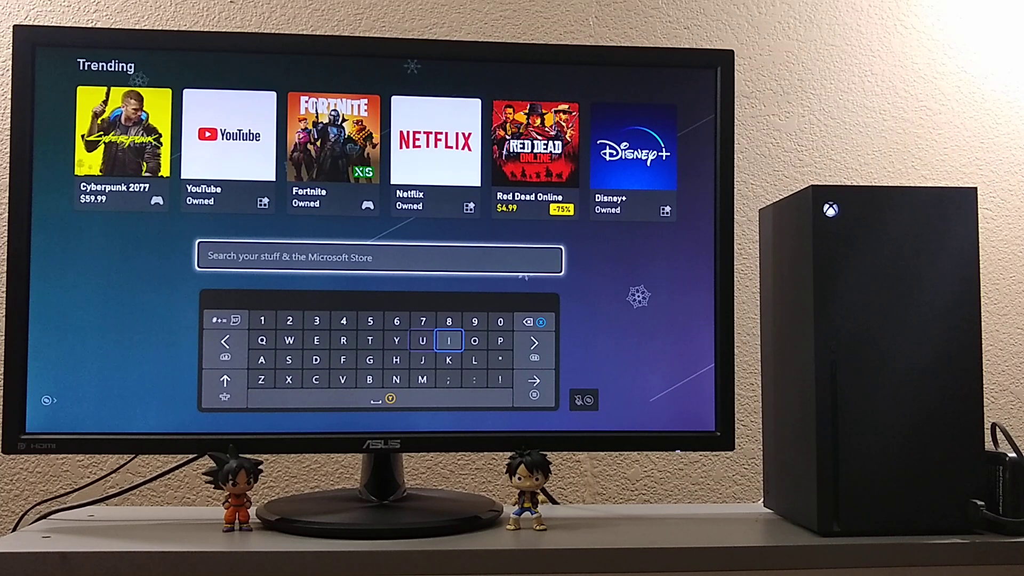
type("i")
key("BackSpace")
key("Down")
key("Left")
key("Left")
key("Left")
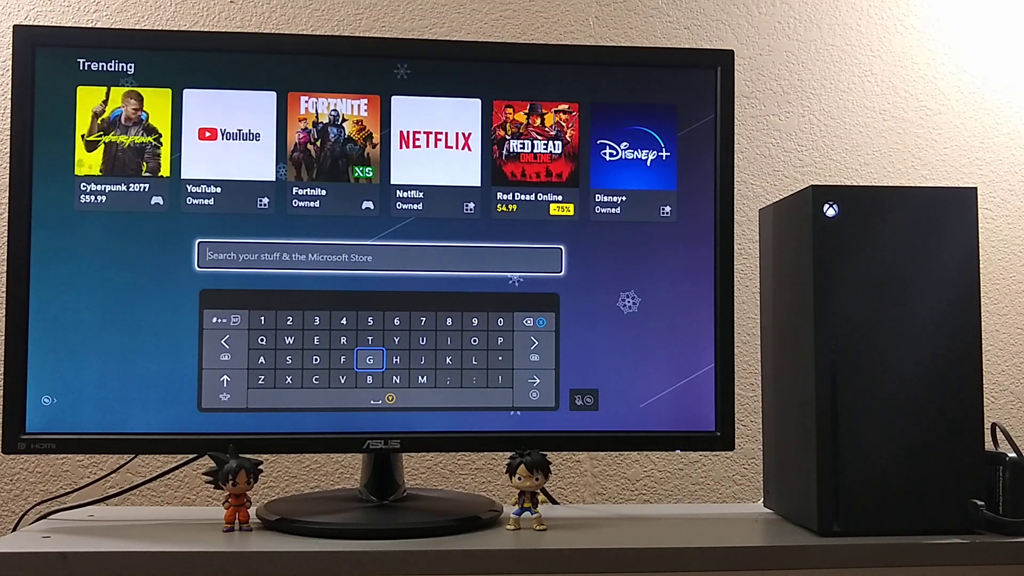
key("Left")
key("Left")
key("Left")
type("Xb")
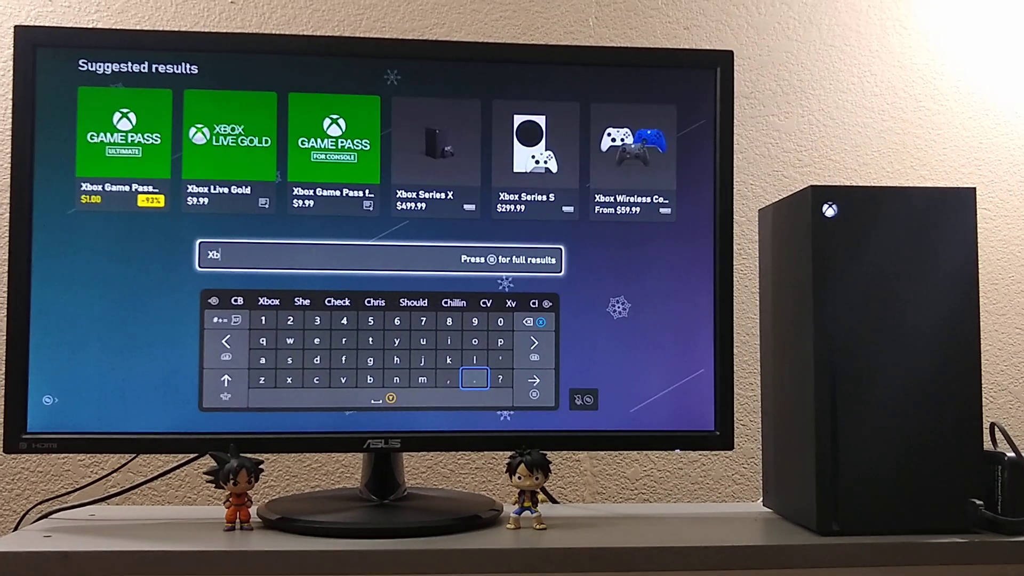
key("Up")
key("Up")
key("Right")
key("Right")
key("Right")
type("o")
key("Down")
key("Left")
key("Left")
key("Left")
key("Left")
key("Left")
key("Left")
key("Down")
key("Left")
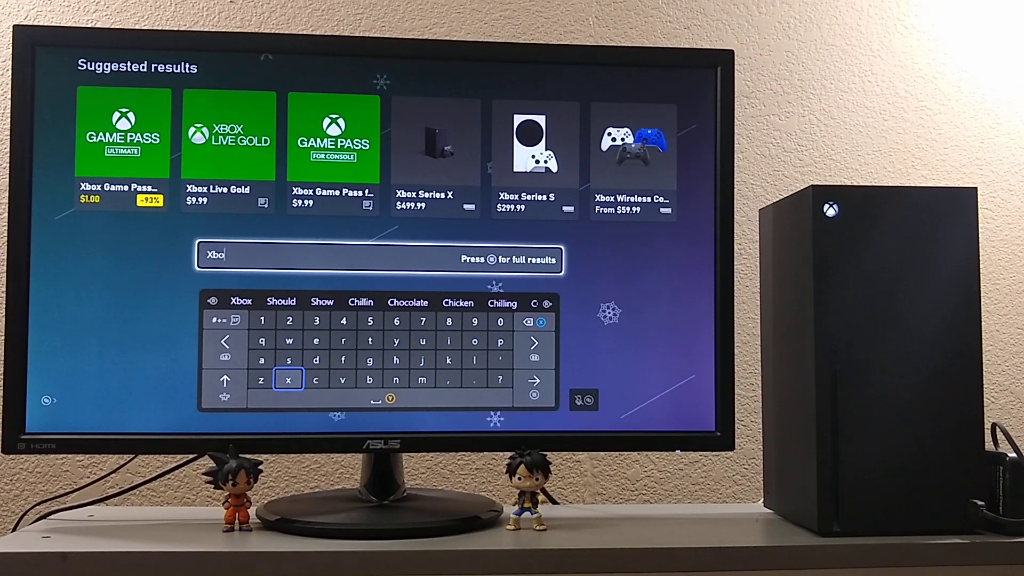
type("x")
key("Right")
key("Down")
key("Up")
key("Up")
key("Right")
key("Right")
key("Up")
key("Right")
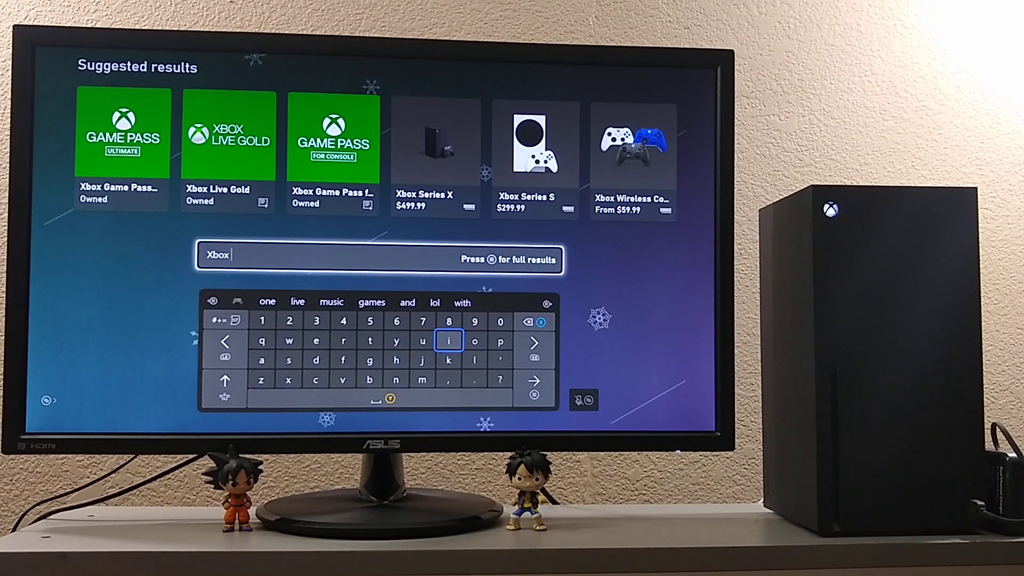
type("i")
key("Down")
key("Down")
key("Left")
key("Left")
type("n")
- Highlight the Xbox Insider Hub tile among the suggested results
key("Left")
key("Left")
key("Up")
key("Left")
key("Left")
key("Up")
key("Up")
key("Up")
key("Up")
key("Left")
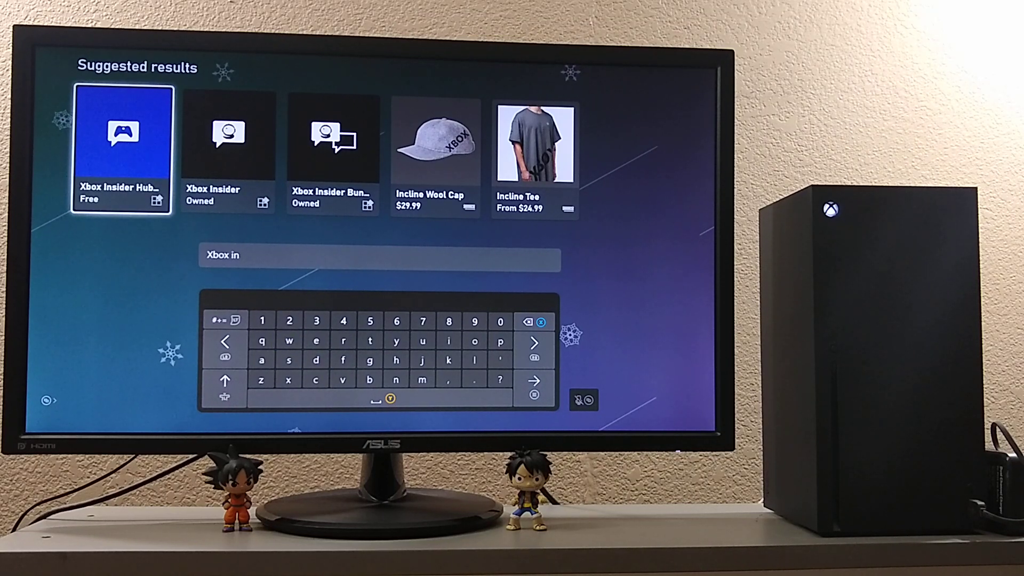
- Install Xbox Insider Hub from its store page
key("Return")
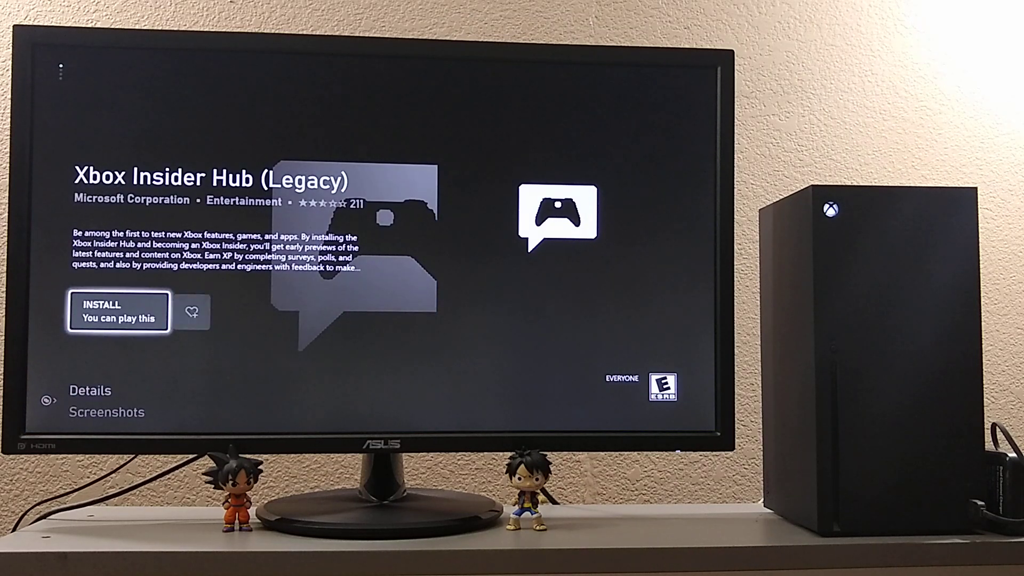
key("Return")
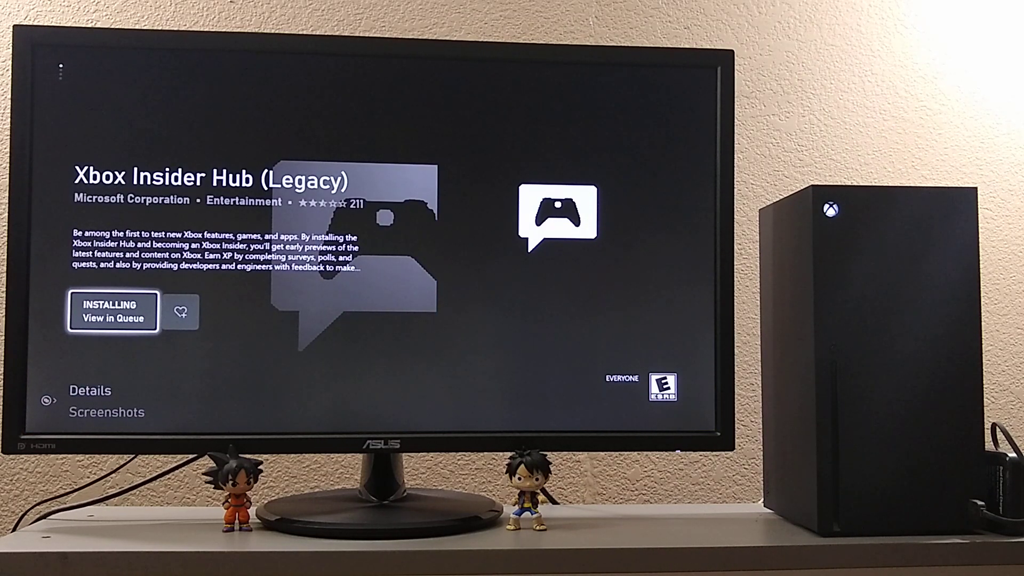
key("Escape")
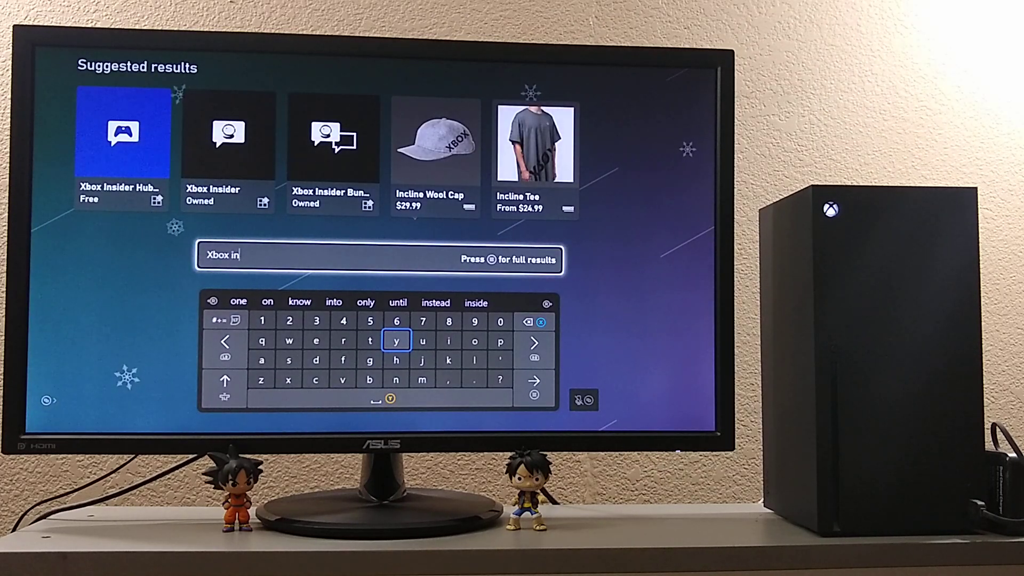
- Check the Xbox Insider Bundle store page
key("Up")
key("Up")
key("Up")
key("Left")
key("Right")
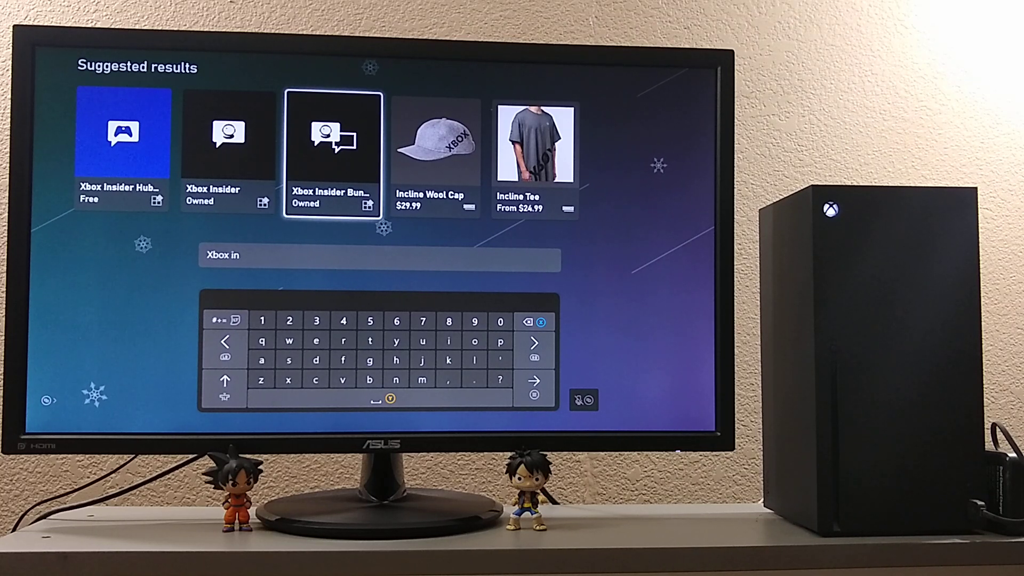
key("Return")
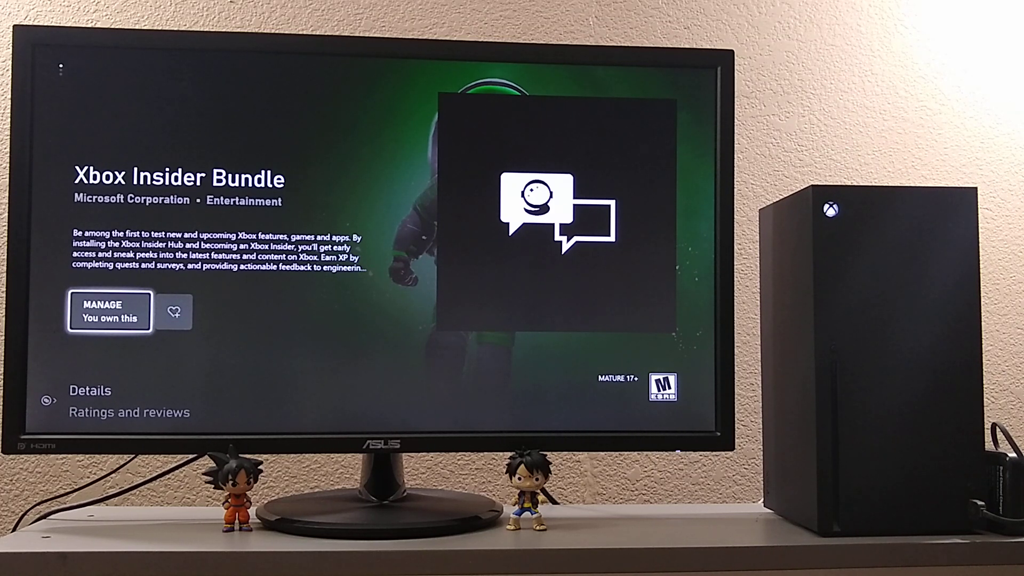
key("Escape")
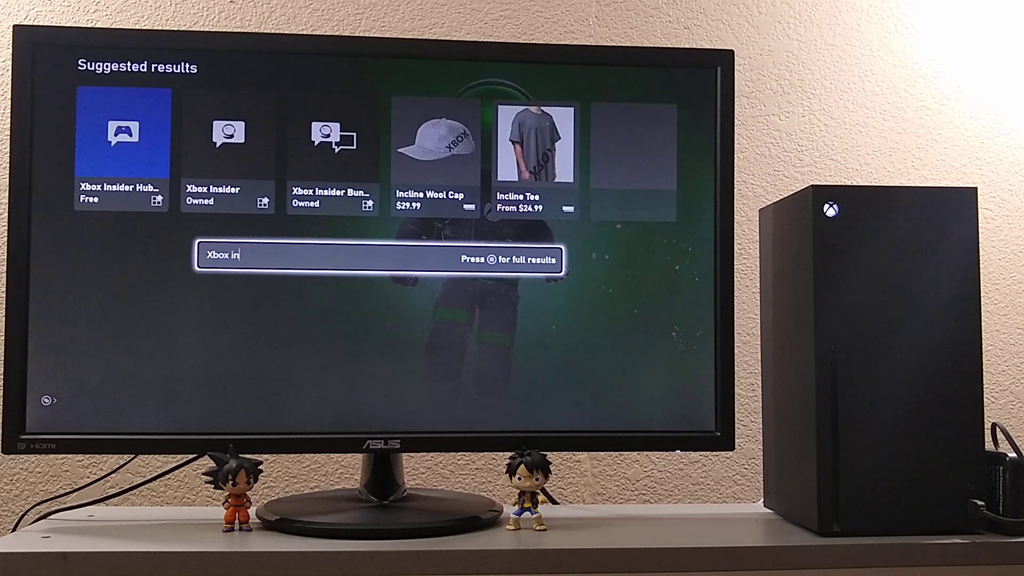
- Leave the Store and confirm Xbox Insider Hub in the guide's recent apps
key("Escape")
key("Escape")
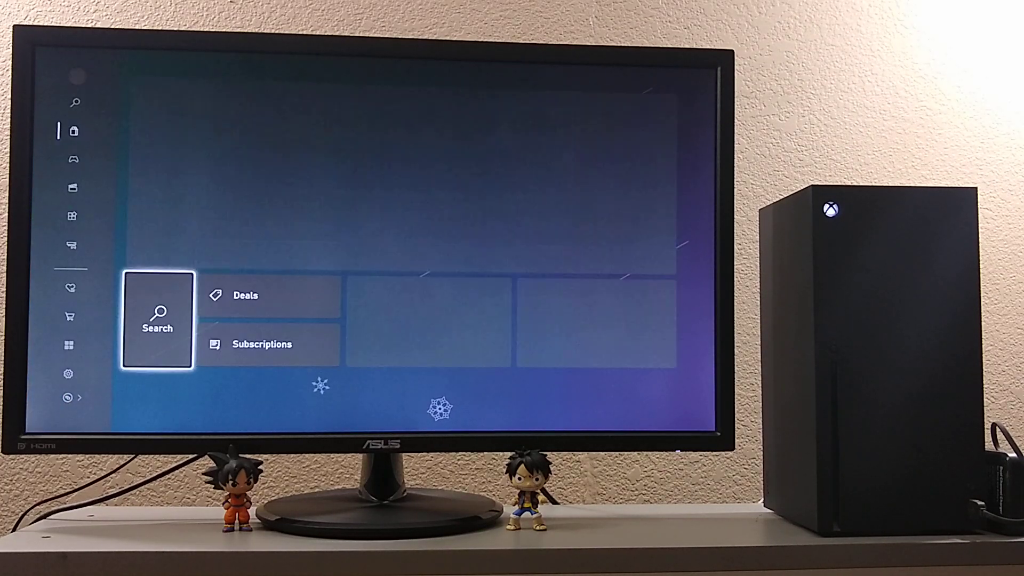
key("super")
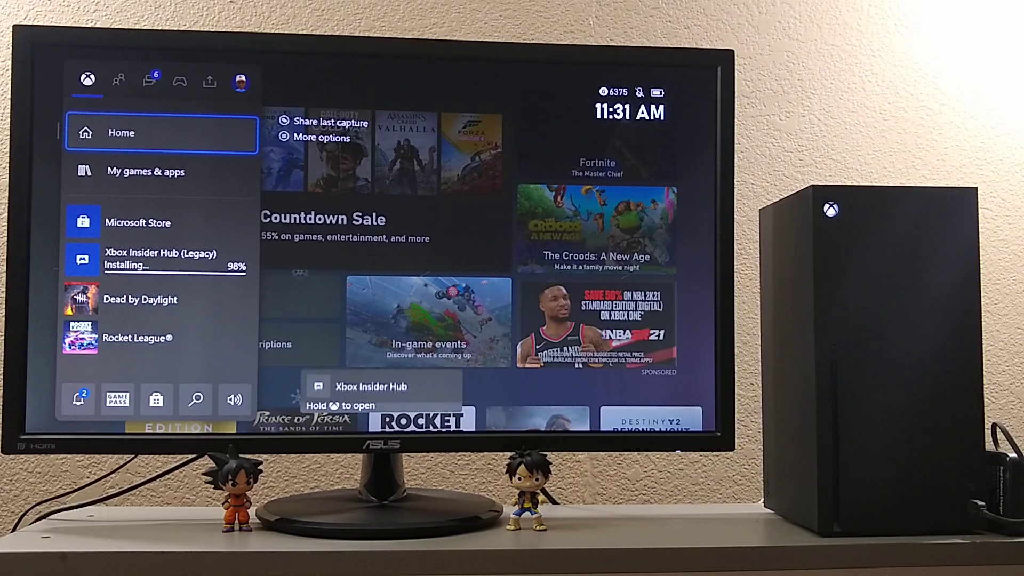
key("Escape")
key("Escape")
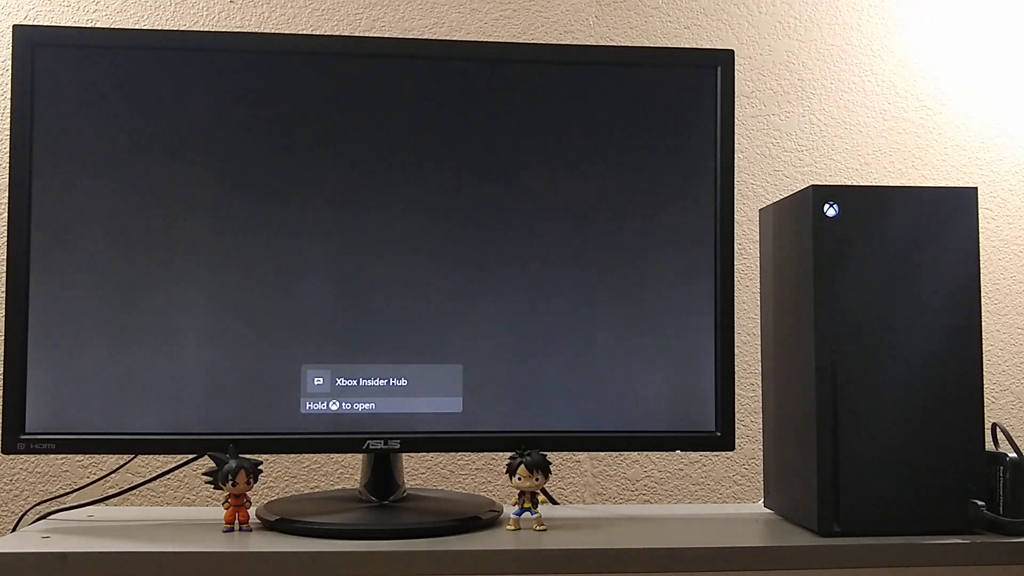
key("super")
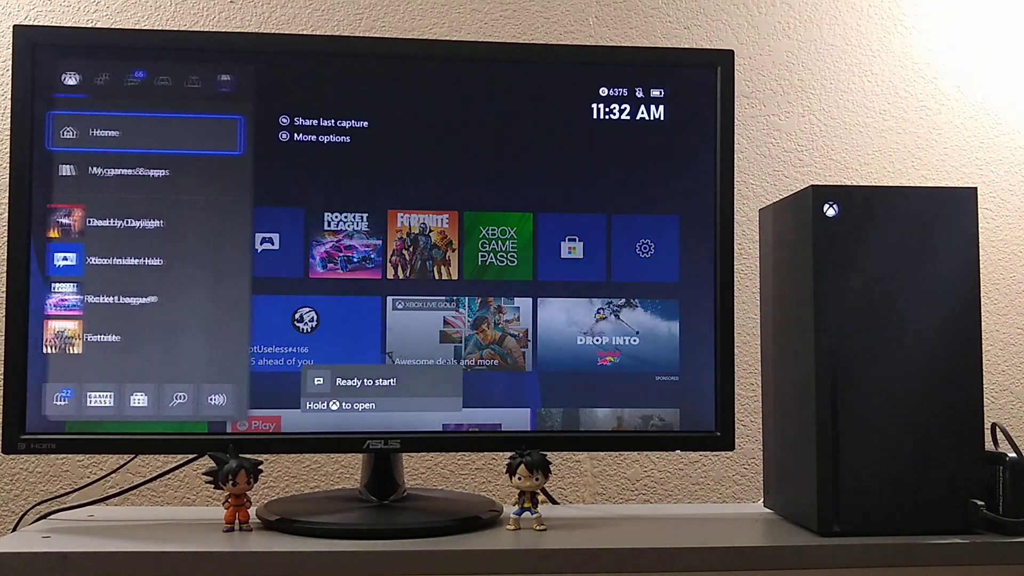
key("Down")
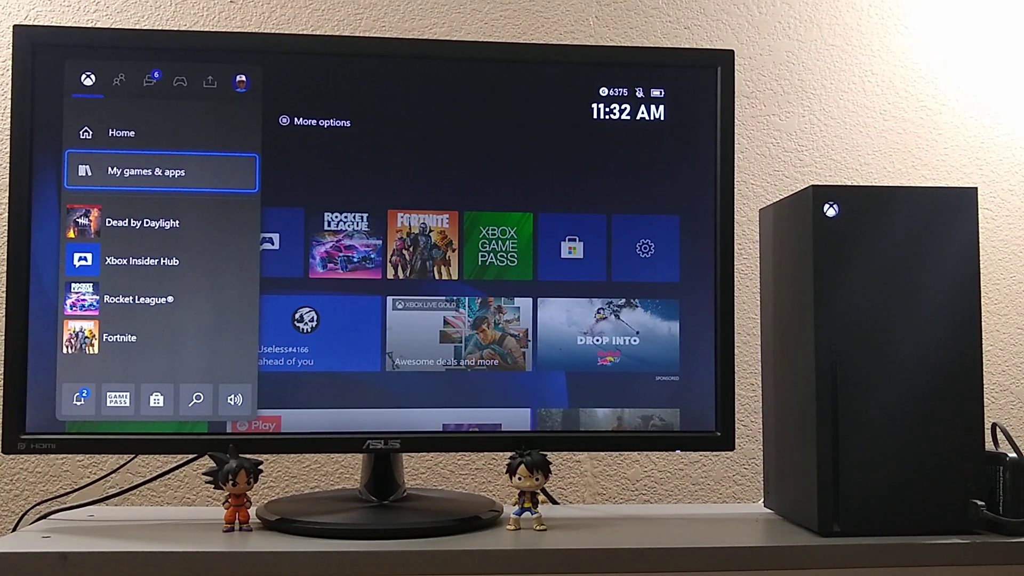
- Launch Xbox Insider Hub from the Apps view of the full games and apps library
key("Return")
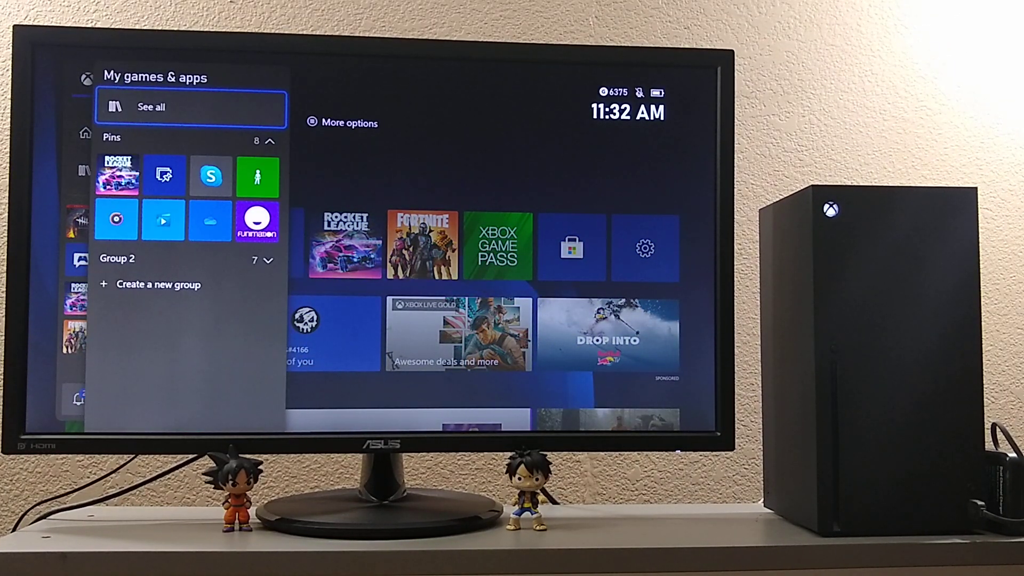
key("Return")
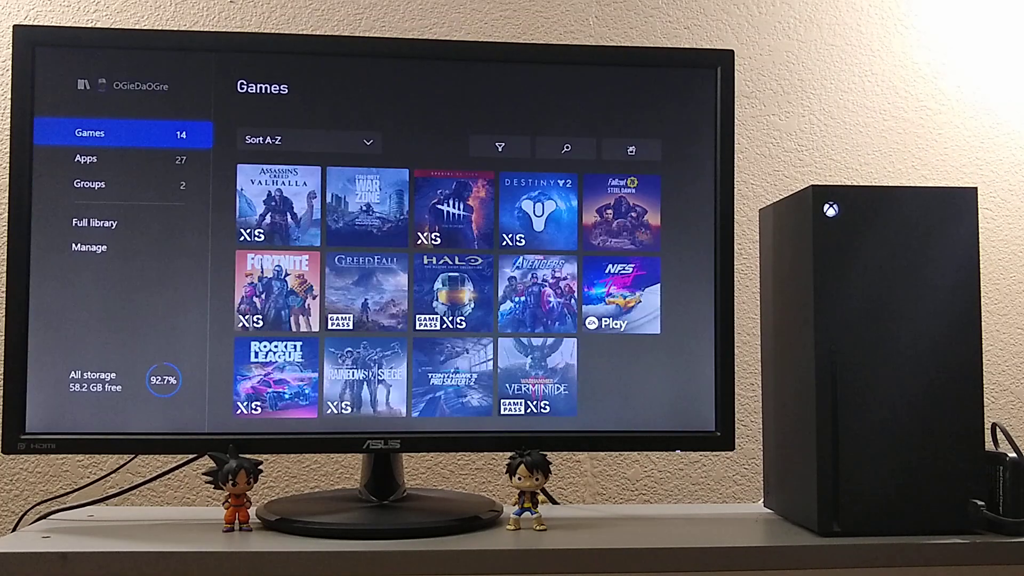
key("Down")
key("Right")
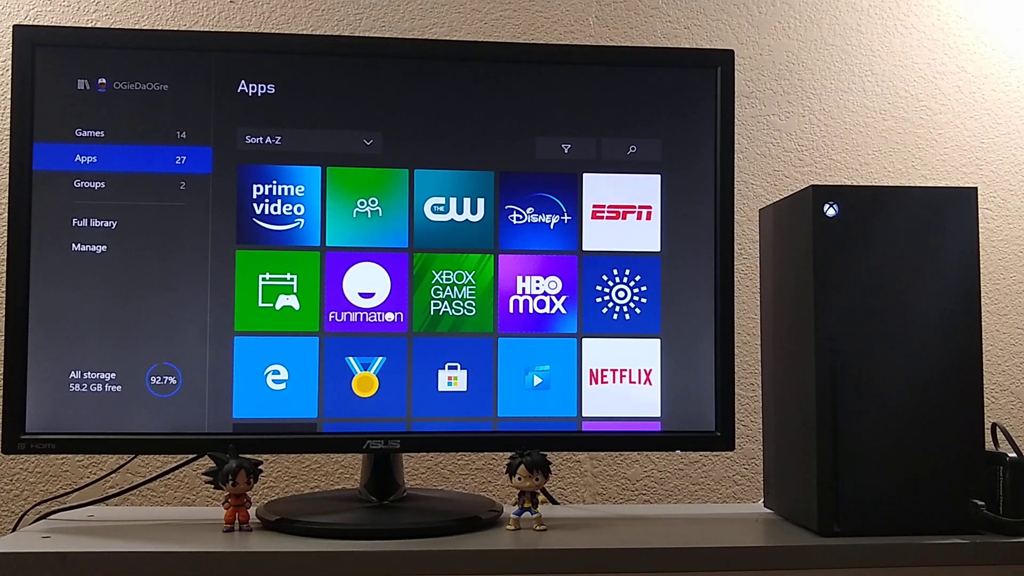
key("Right")
key("Down")
key("Down")
key("Down")
key("Right")
key("Right")
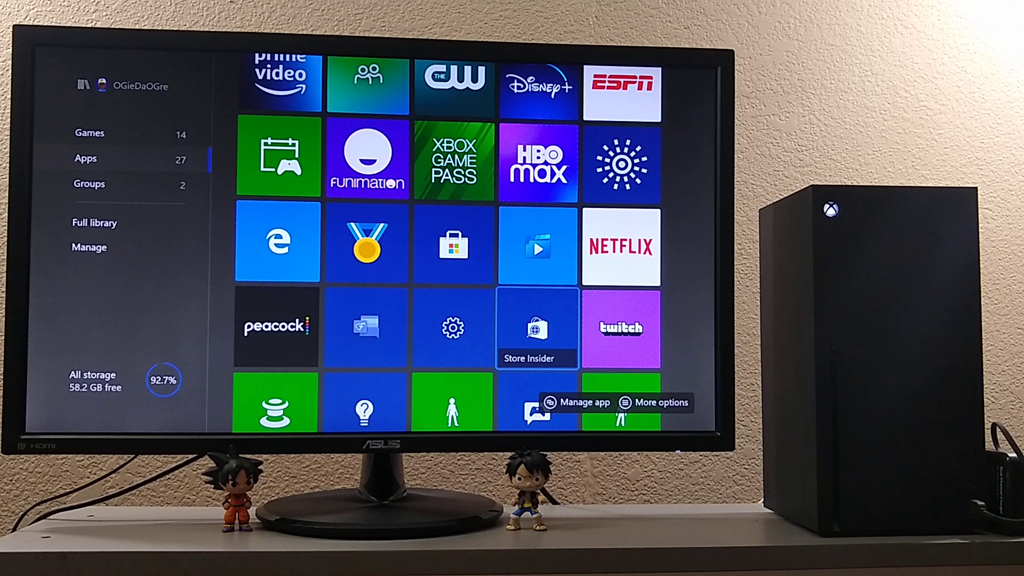
key("Down")
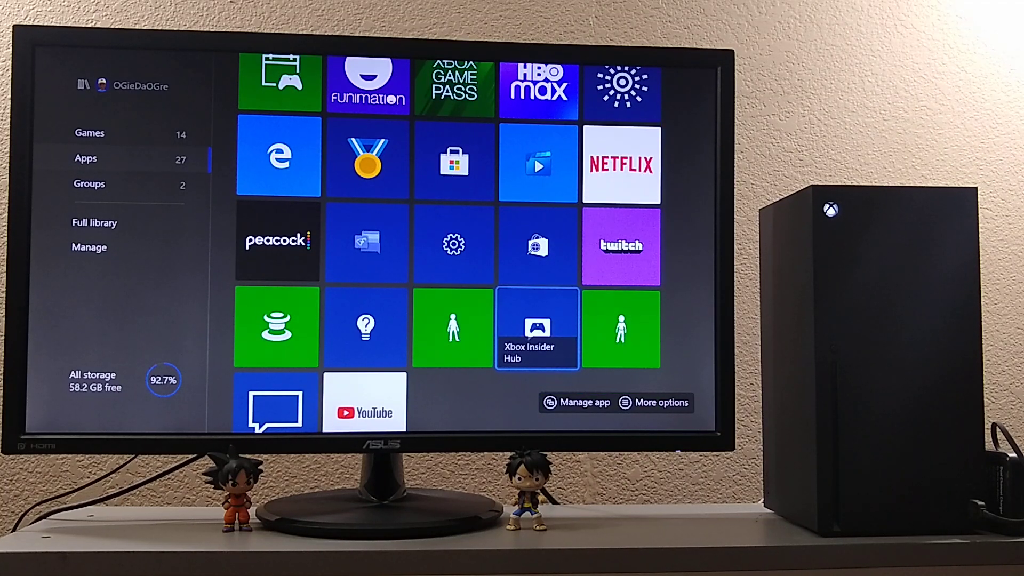
key("Return")
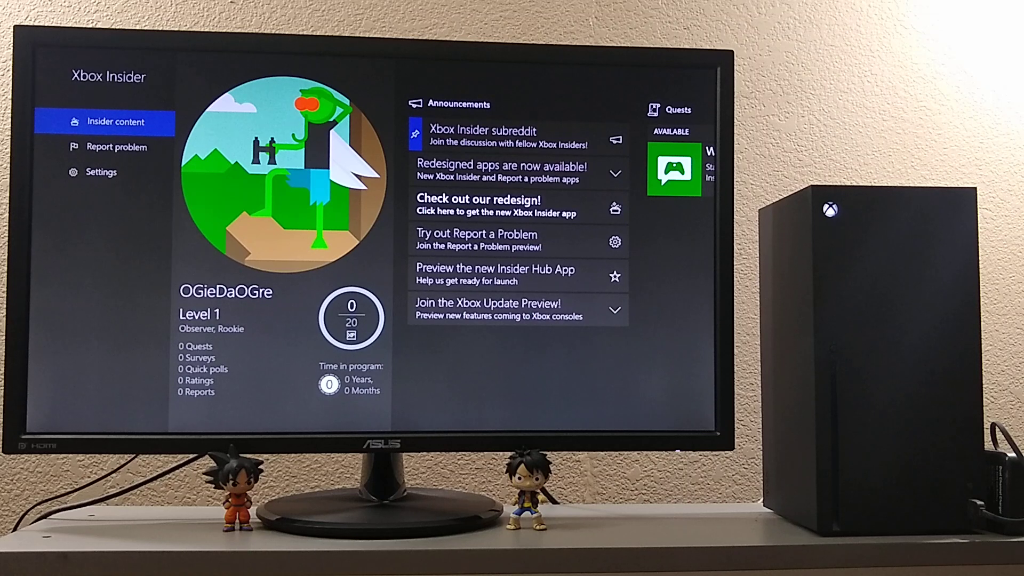
- Open Xbox Update Preview under Insider content's System section and choose Join
key("Return")
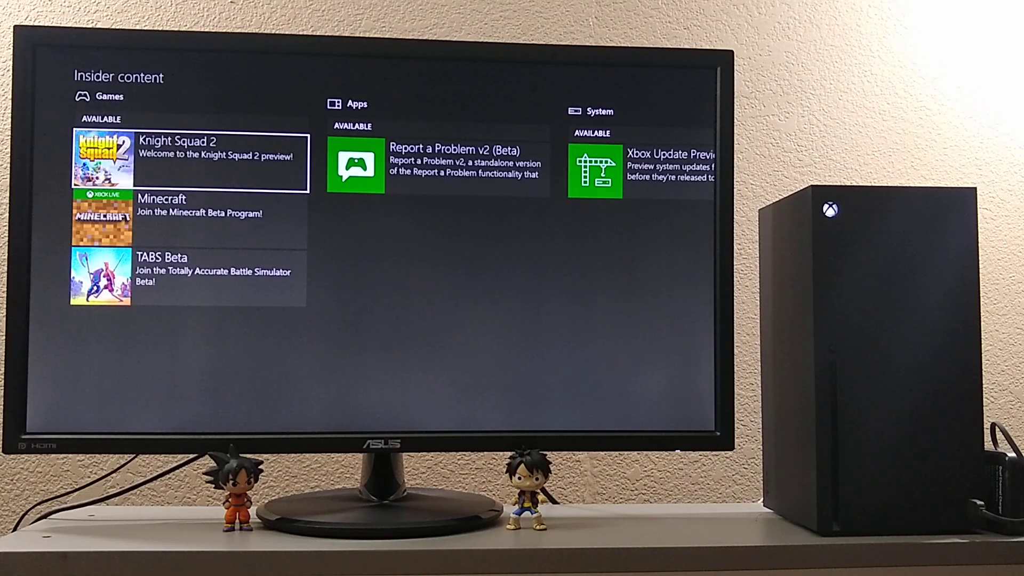
key("Right")
key("Right")
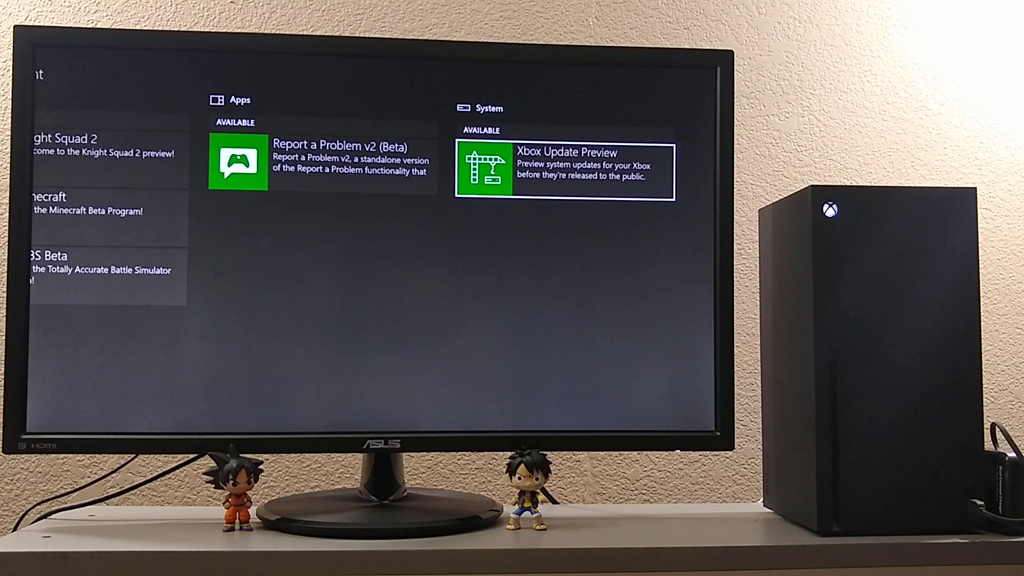
key("Return")
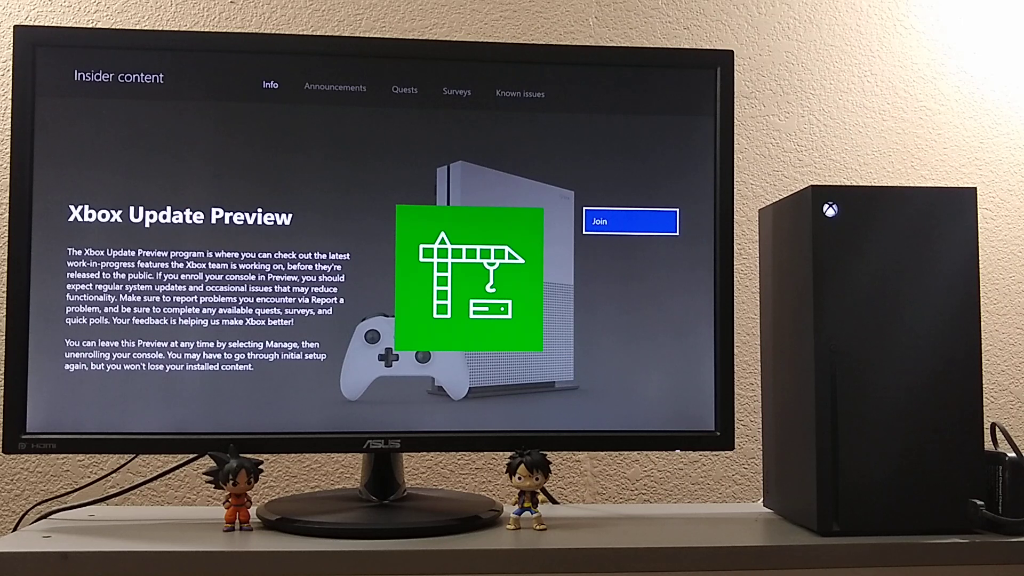
key("Return")
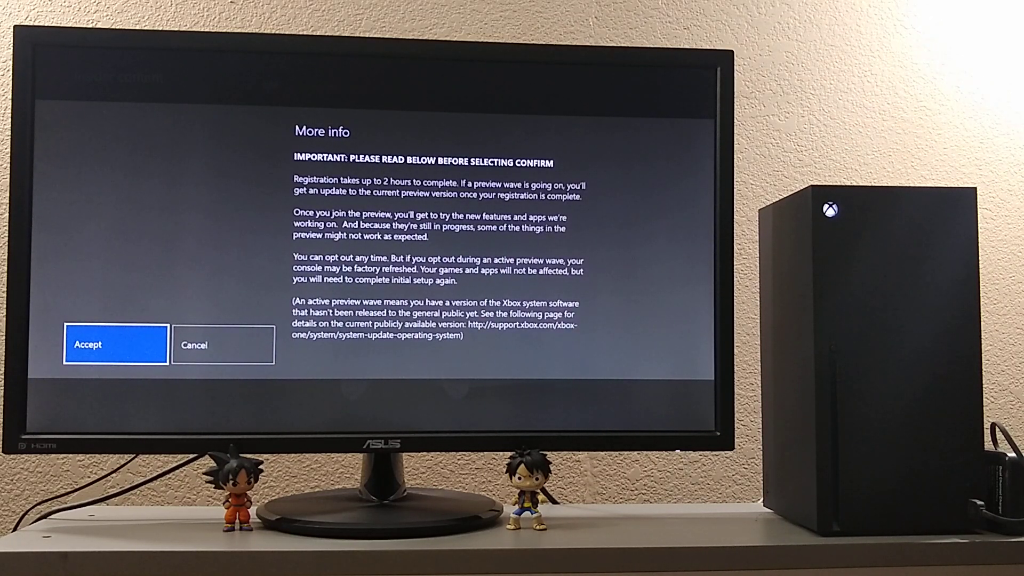
- Accept the Xbox Update Preview terms on the More info screen
key("Return")
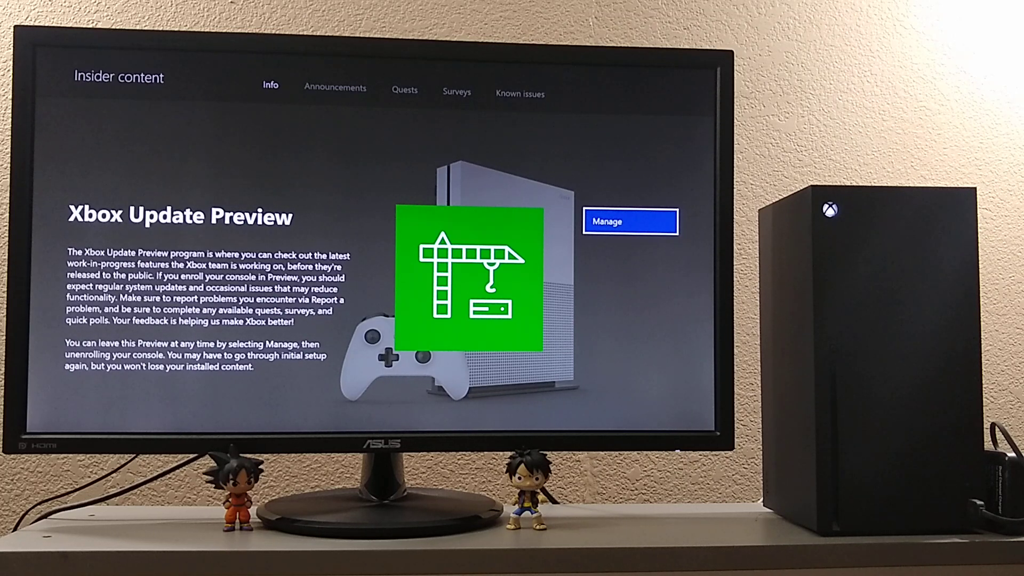
- Pick the Xbox Update Preview Omega group under Manage, confirm it, and leave the page
key("Return")
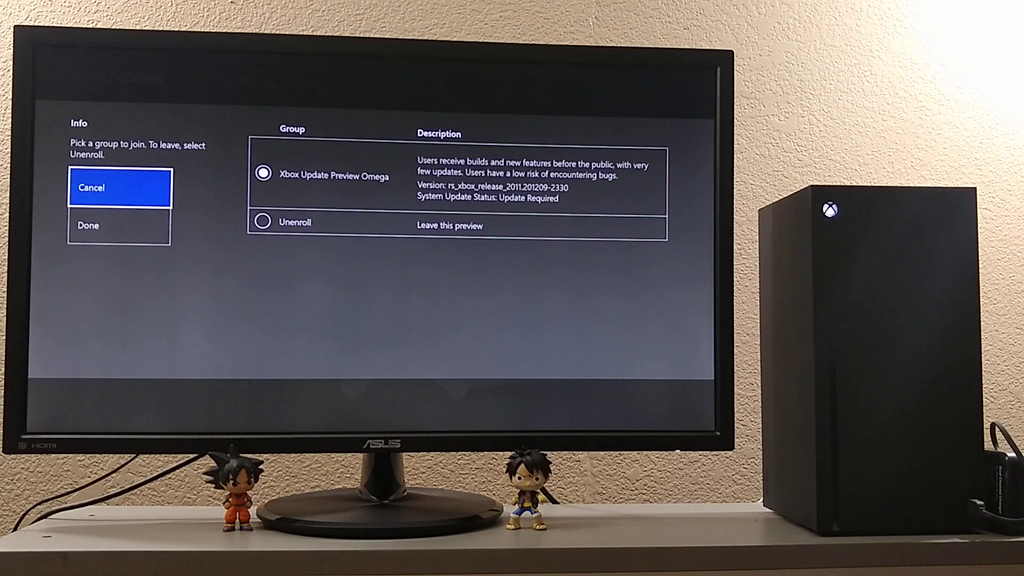
key("Right")
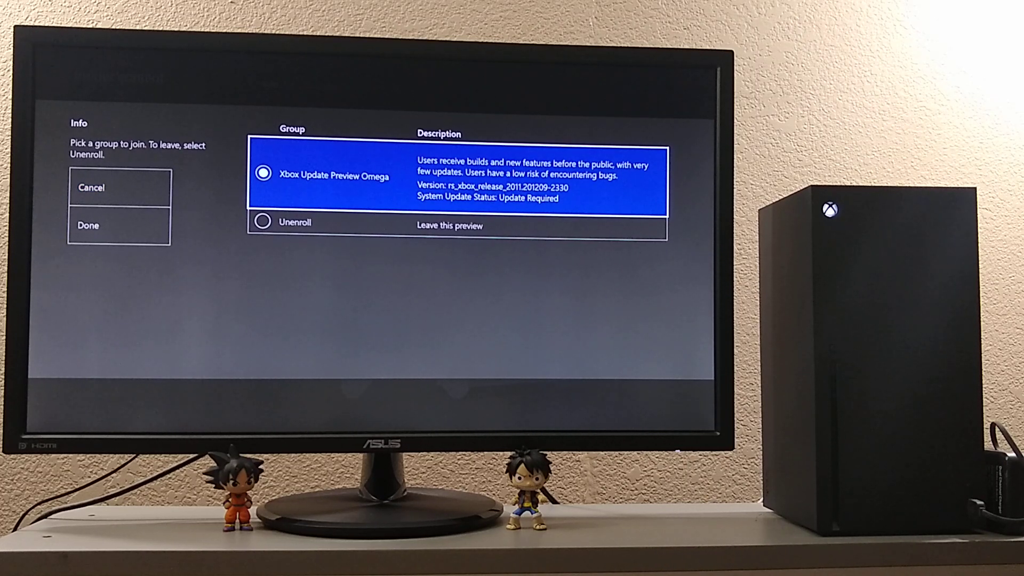
key("Left")
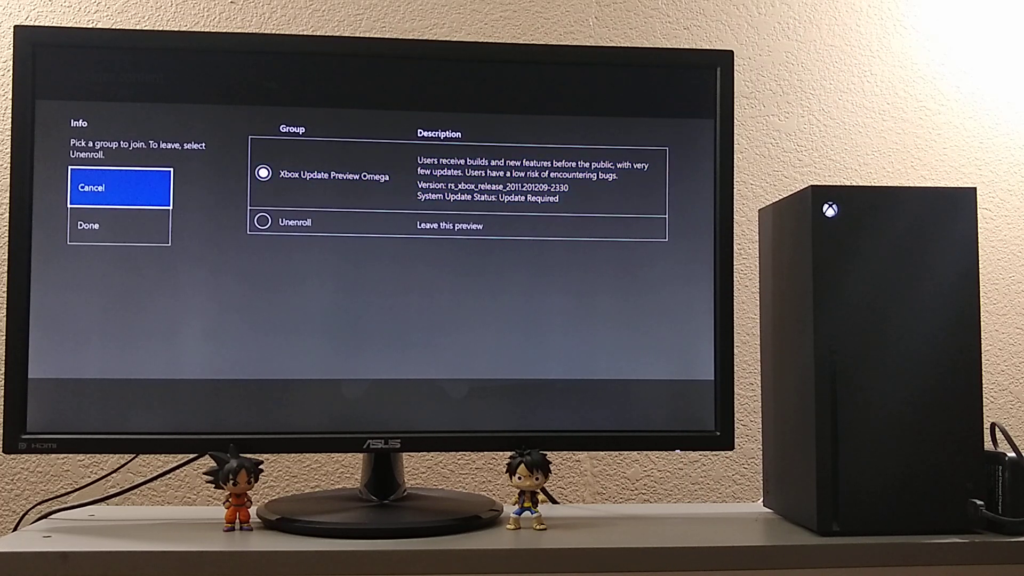
key("Down")
key("Return")
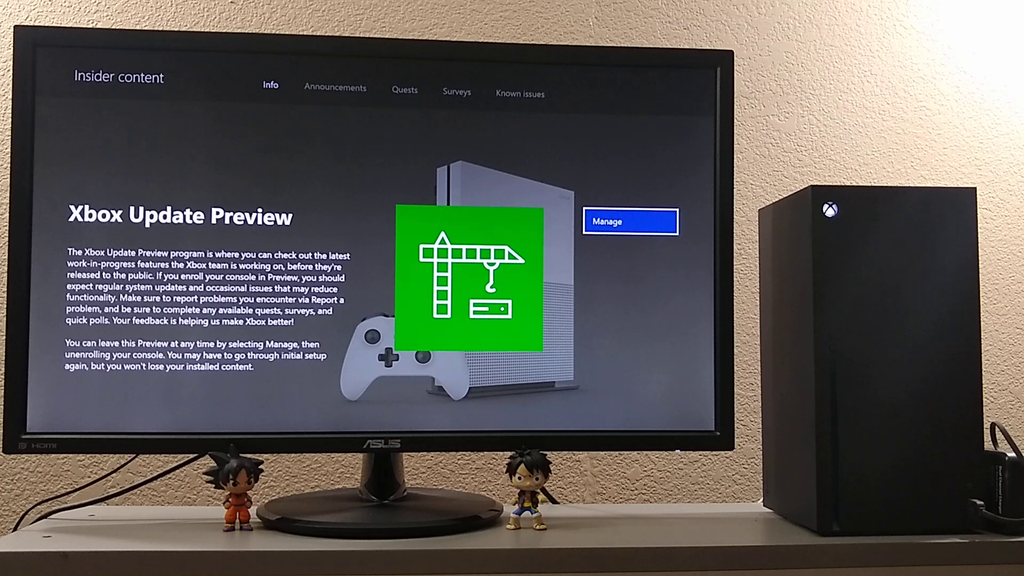
key("Escape")
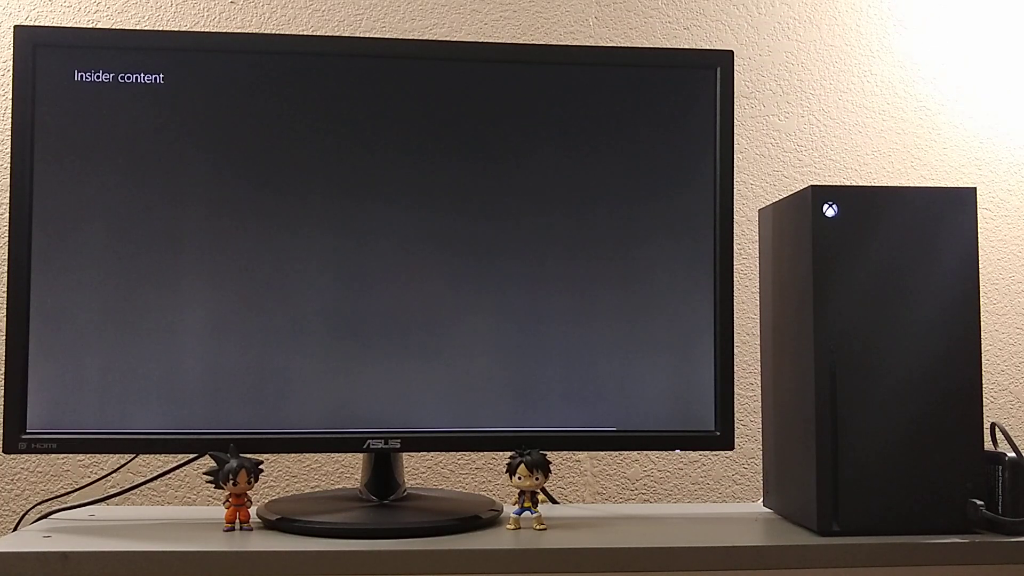
- Exit Insider Hub and launch Rocket League from the Games library
key("Escape")
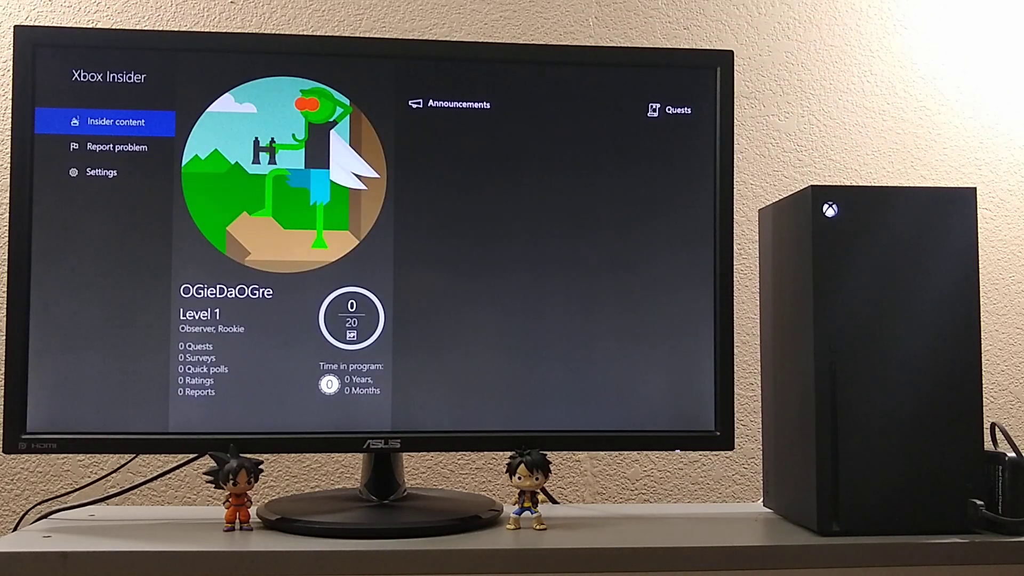
key("Escape")
key("Left")
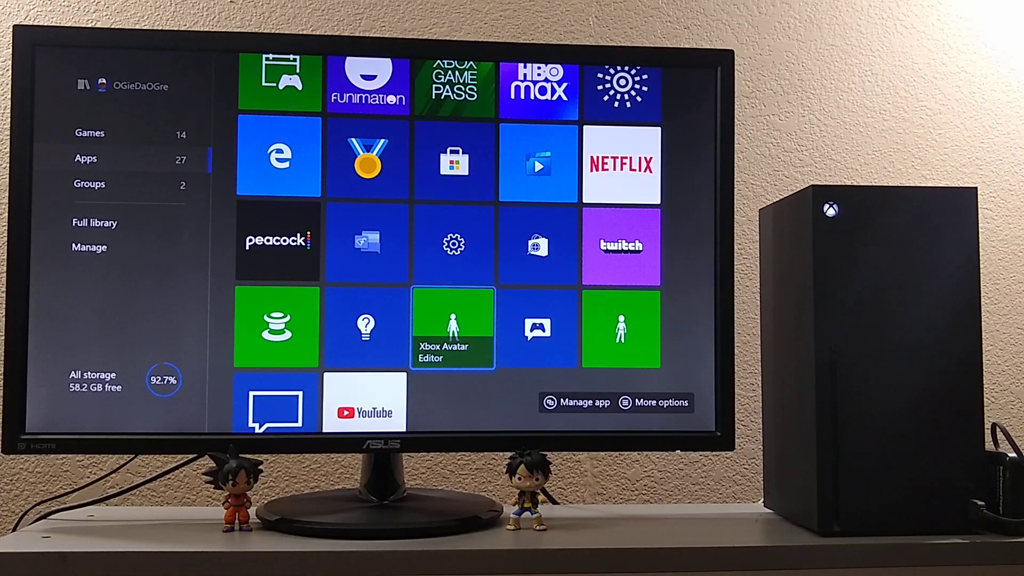
key("Up")
key("Left")
key("Left")
key("Left")
key("Up")
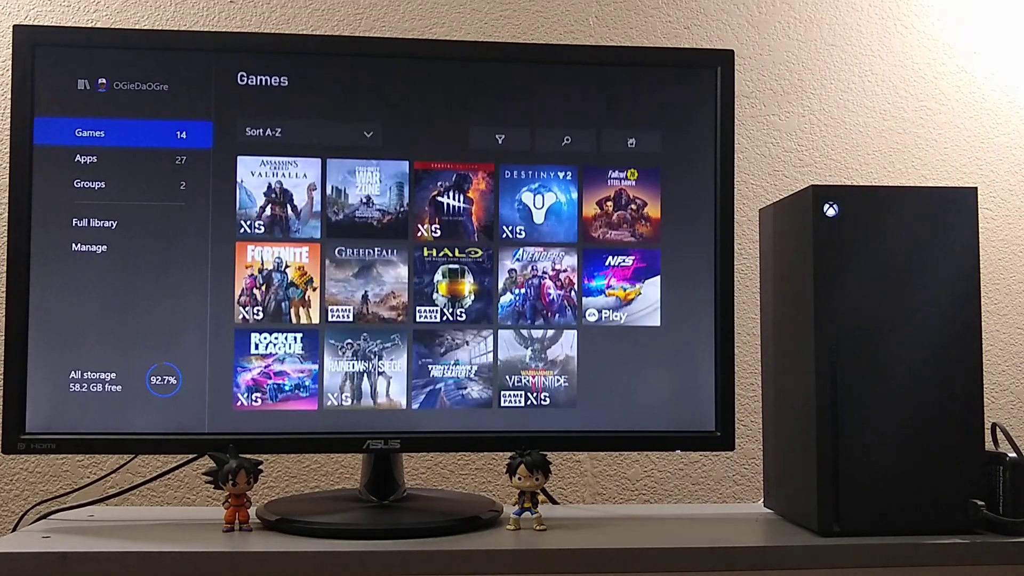
key("Right")
key("Down")
key("Down")
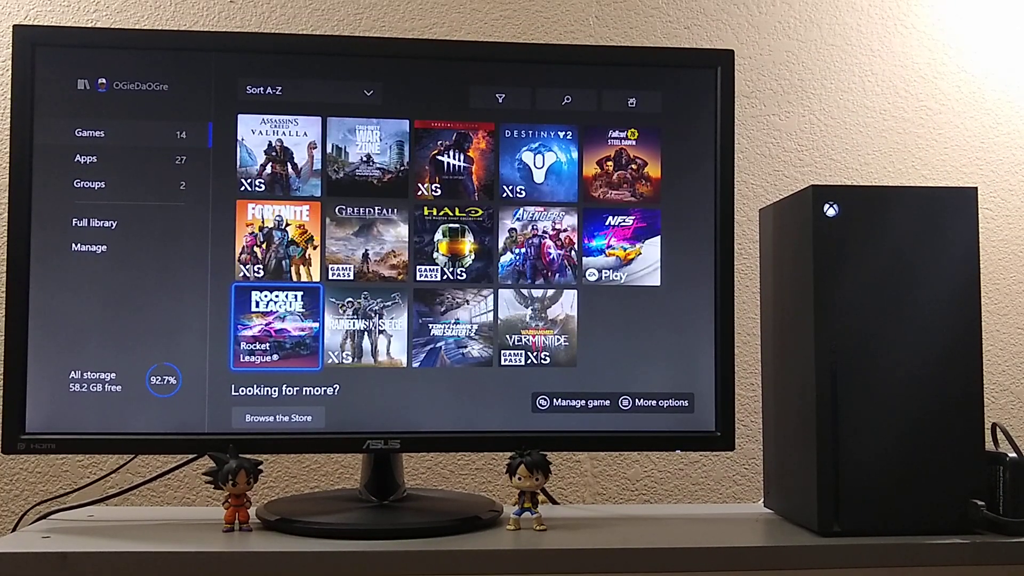
key("Return")
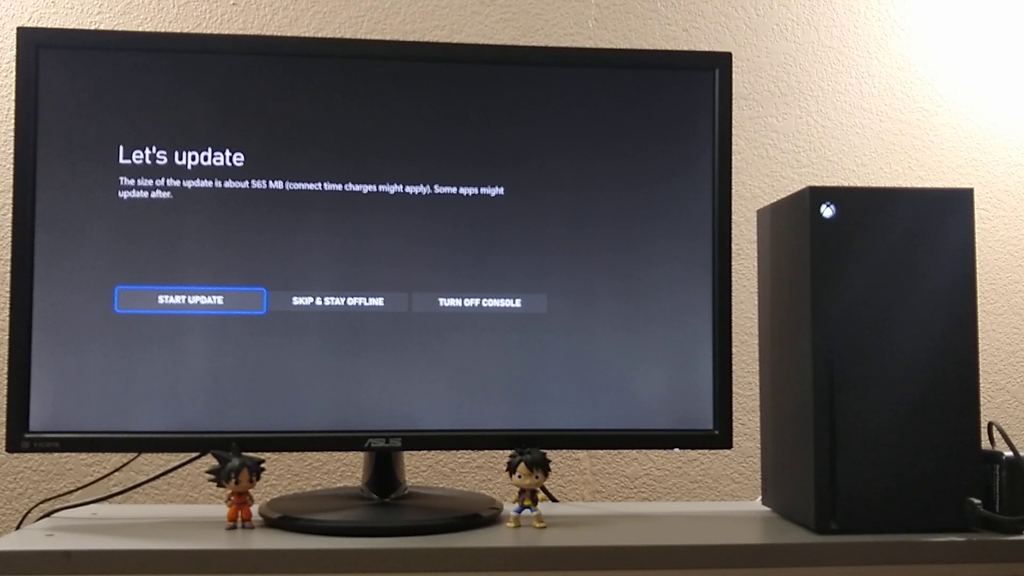
- Start the roughly 565 MB system update from the Let's update screen
key("Return")
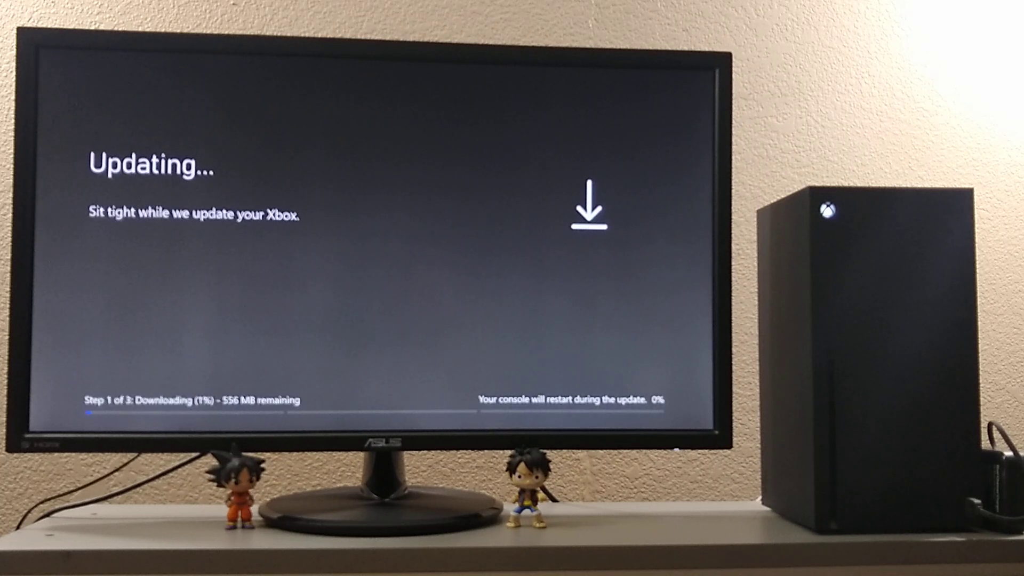